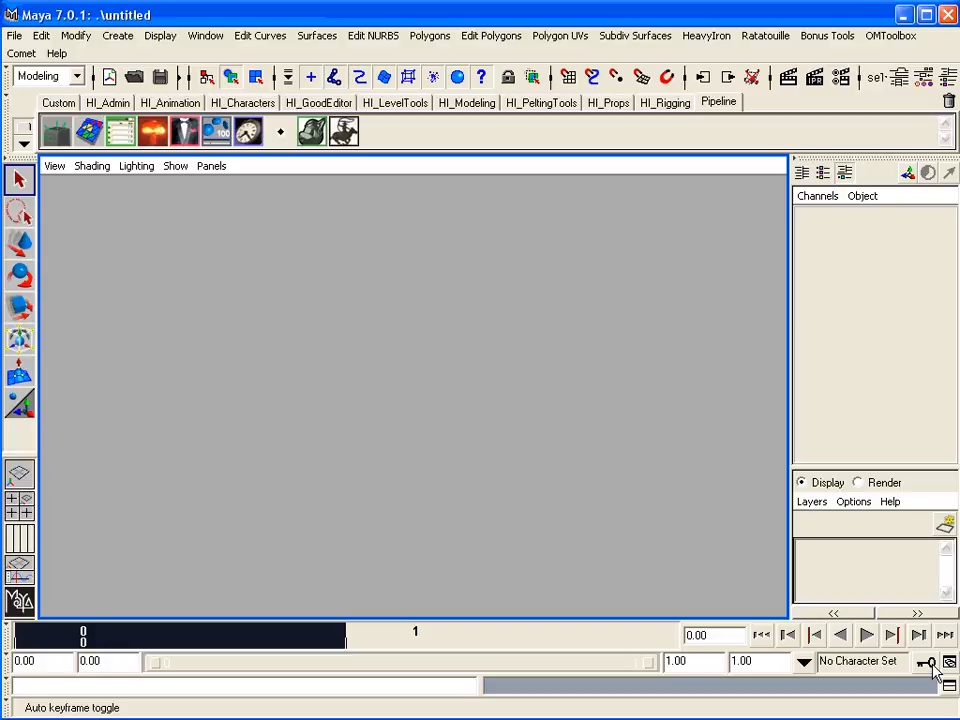
Turn on automatic keyframing
{"action": "left_click", "coordinate": [927, 663]}
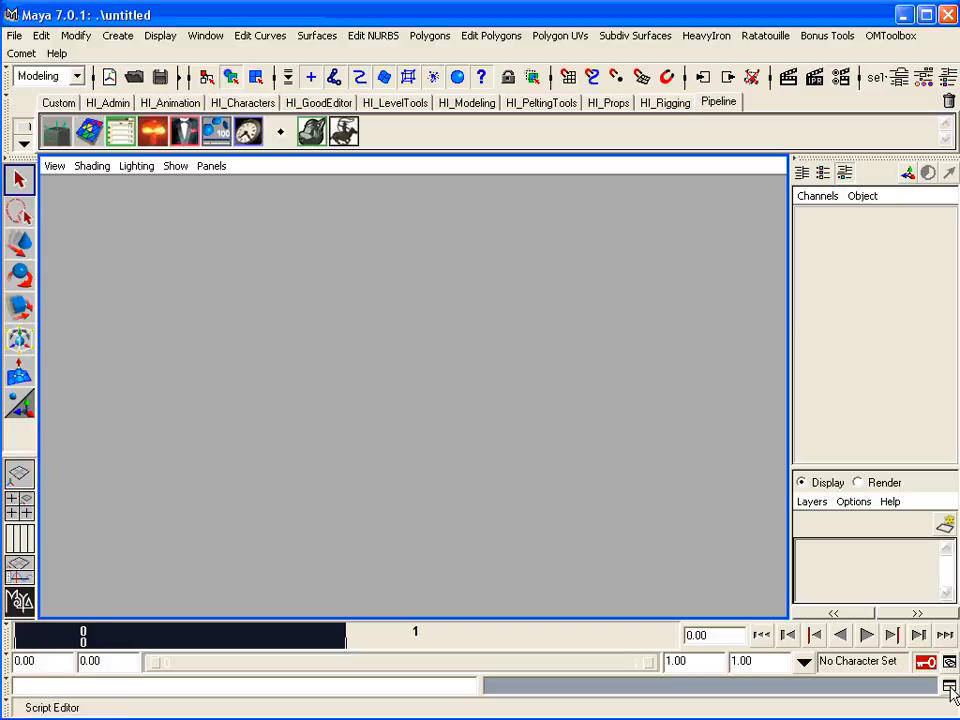
{"action": "left_click", "coordinate": [949, 687]}
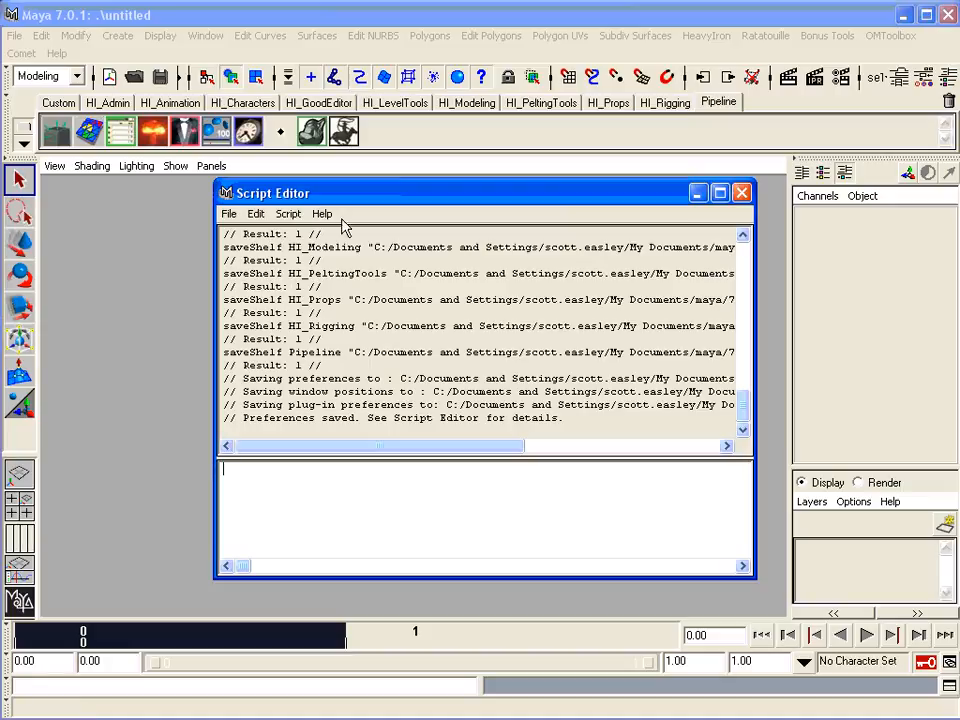
{"action": "left_click", "coordinate": [741, 193]}
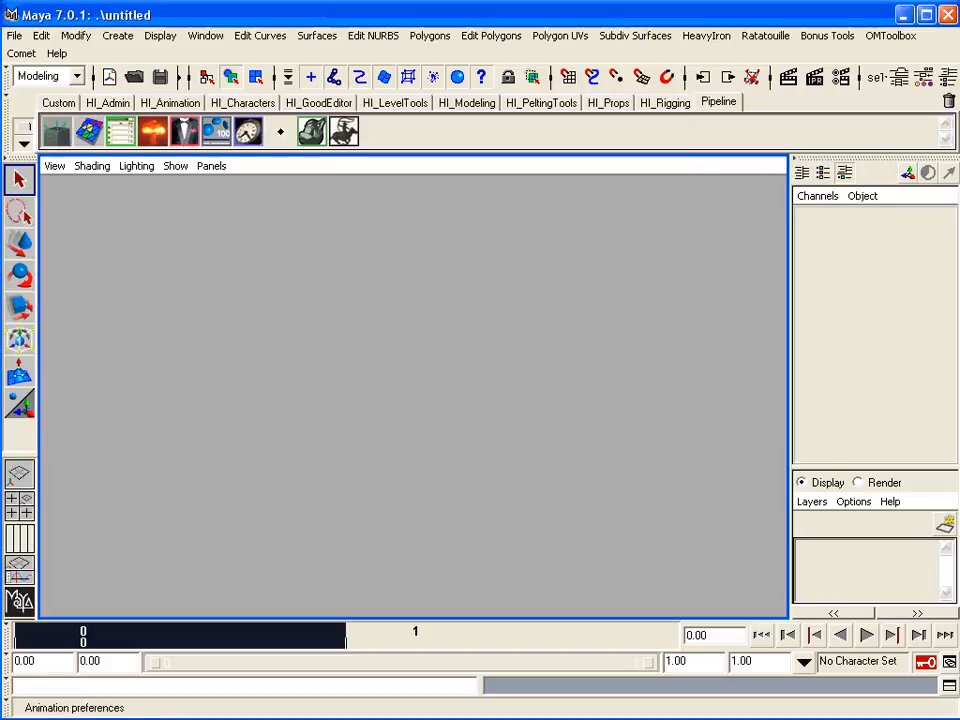
Set the working units in the preferences to centimeter for linear and NTSC (30 fps) for time, and save them
{"action": "left_click", "coordinate": [950, 668]}
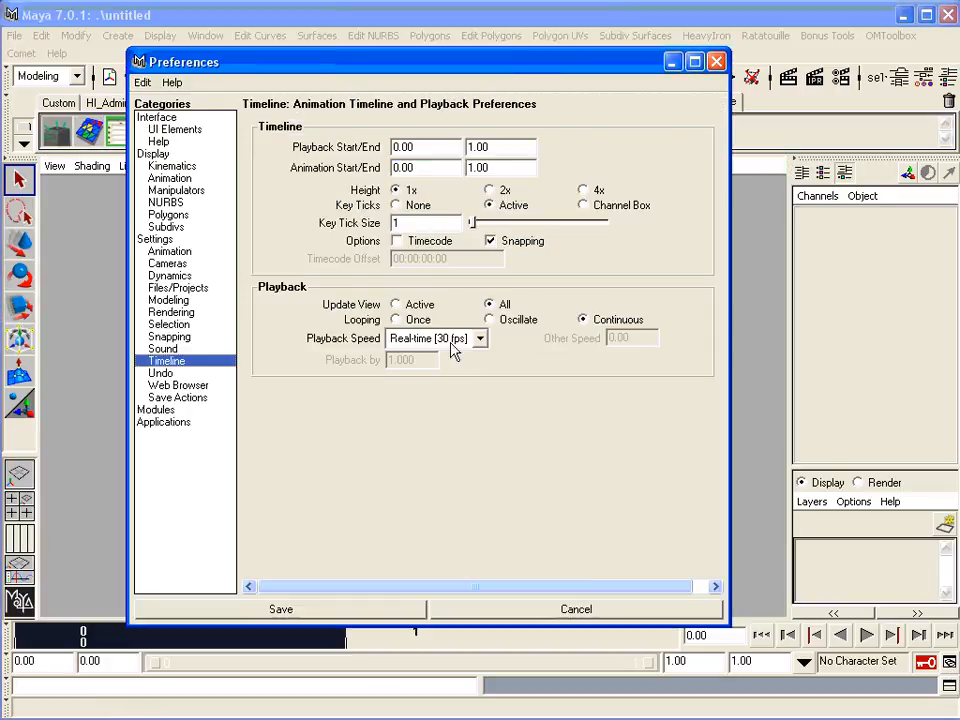
{"action": "left_click_drag", "start_coordinate": [355, 73], "coordinate": [438, 142]}
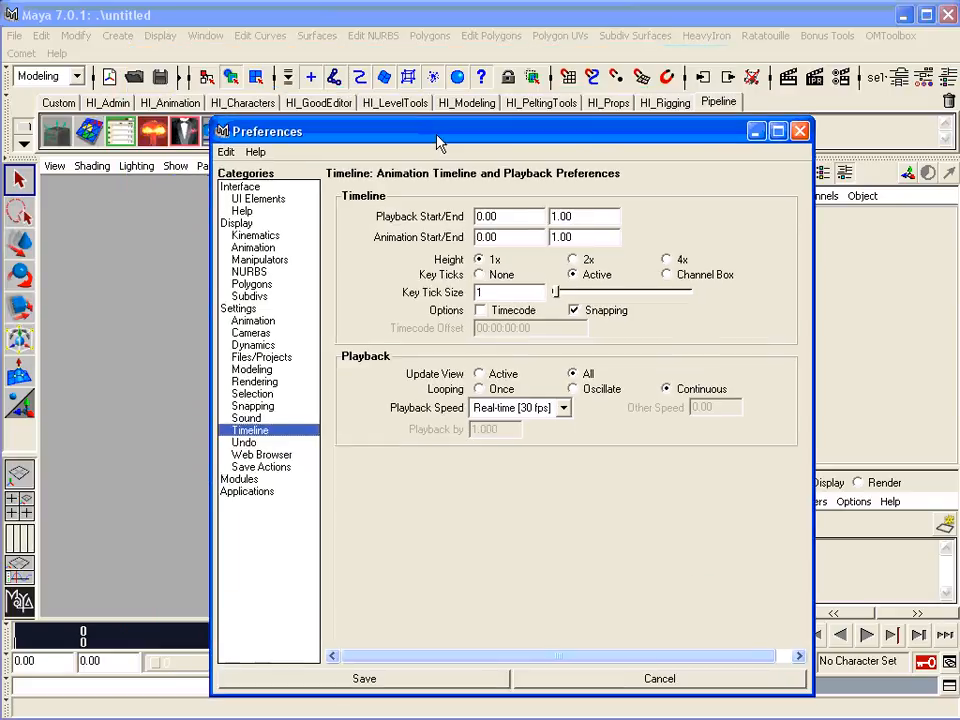
{"action": "left_click", "coordinate": [241, 309]}
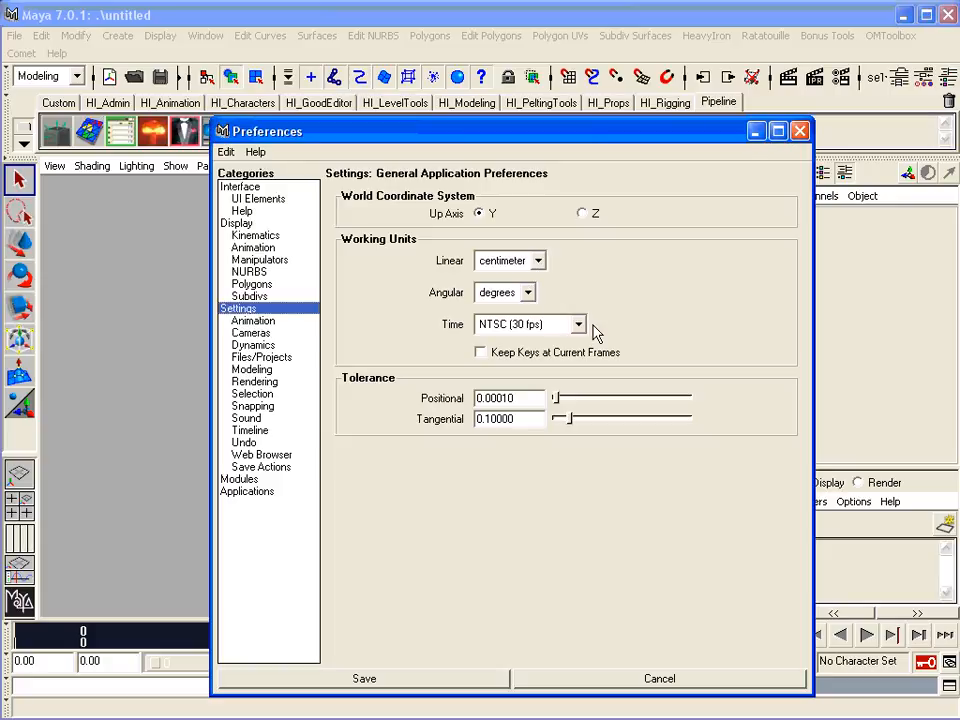
{"action": "left_click", "coordinate": [539, 262]}
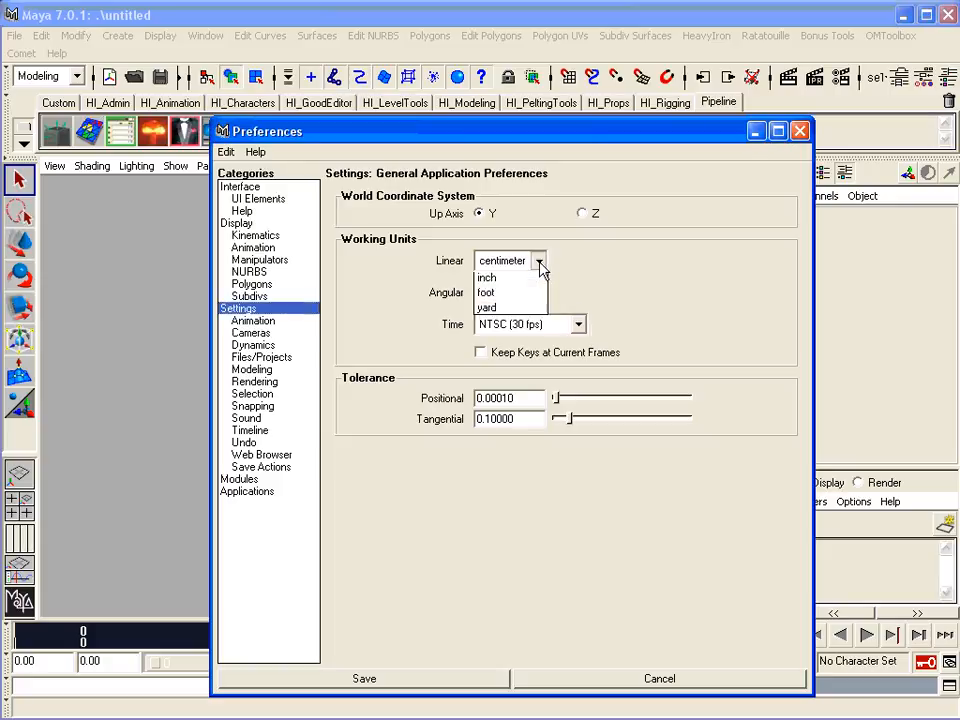
{"action": "left_click", "coordinate": [529, 298]}
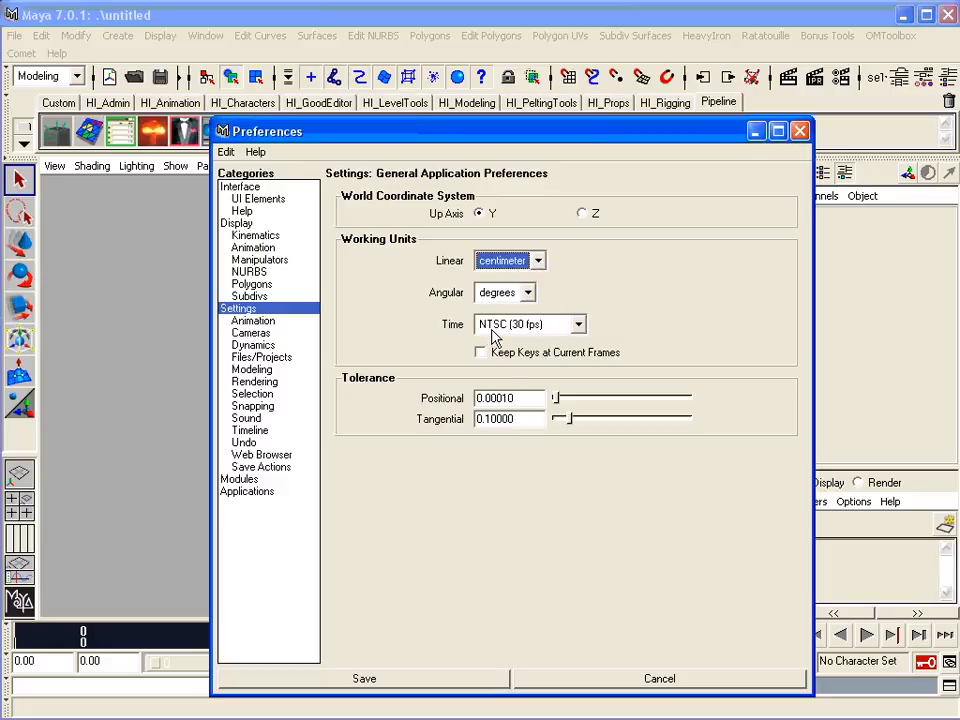
{"action": "left_click", "coordinate": [578, 325]}
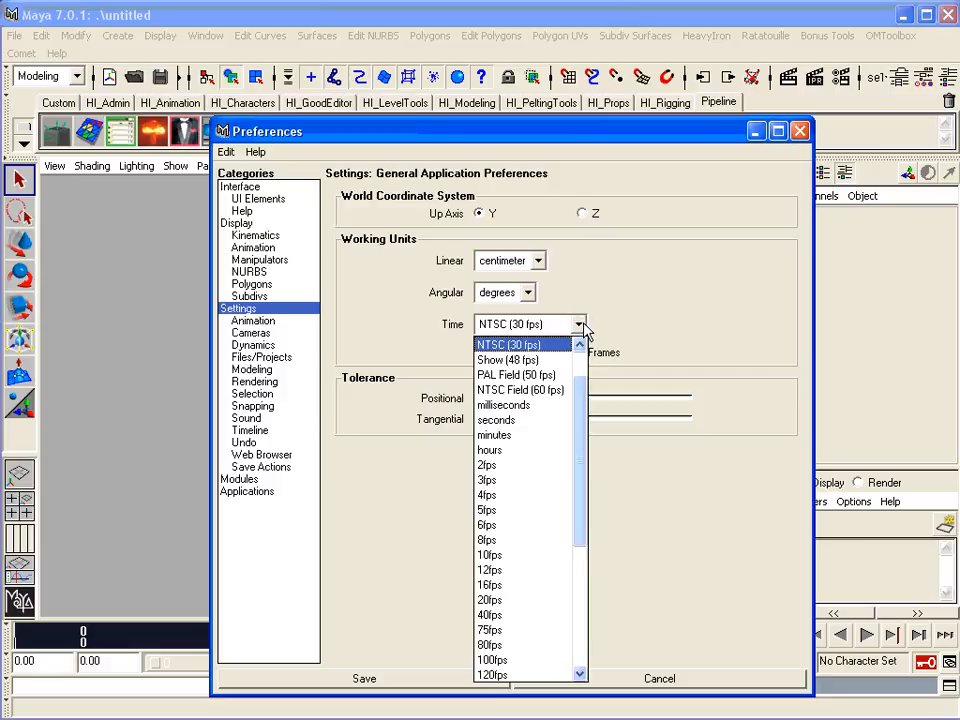
{"action": "left_click", "coordinate": [559, 346]}
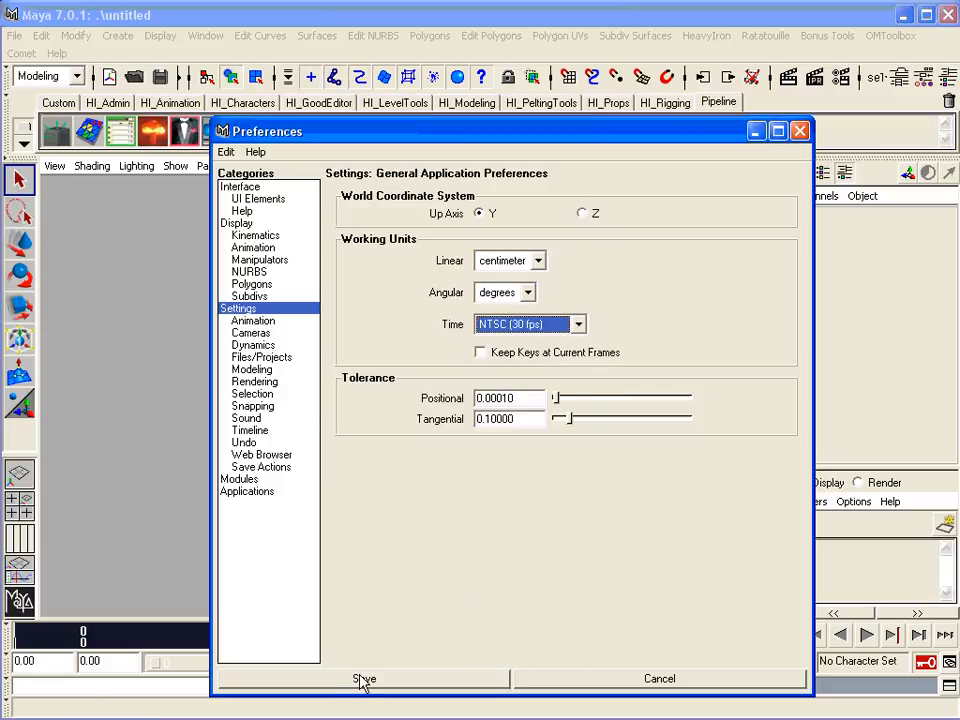
{"action": "left_click", "coordinate": [473, 688]}
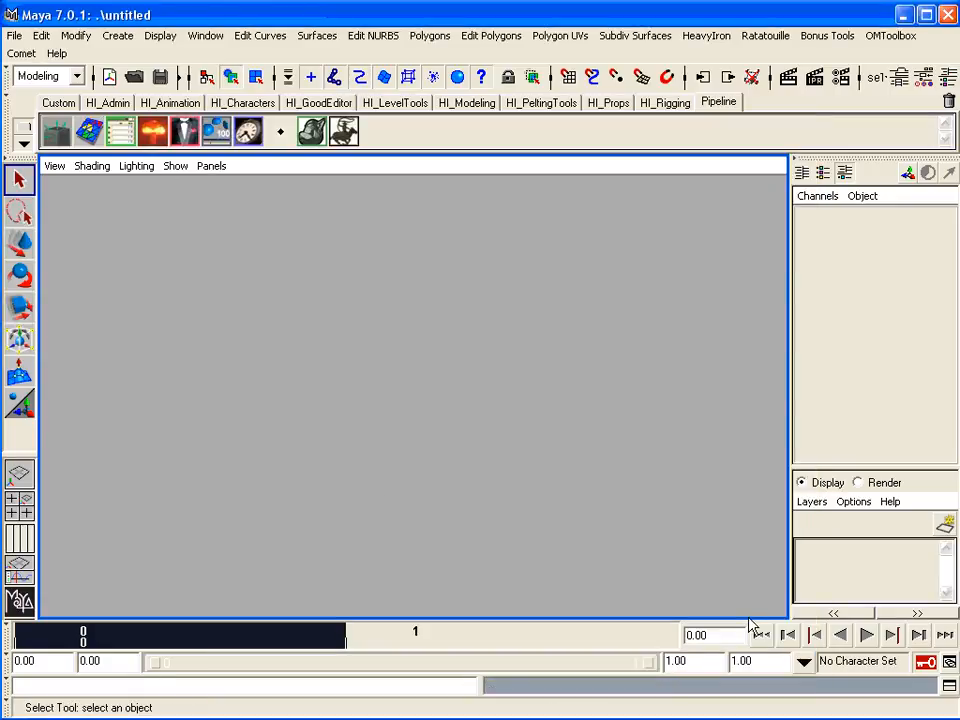
Toggle the grid's visibility twice
{"action": "left_click", "coordinate": [160, 37]}
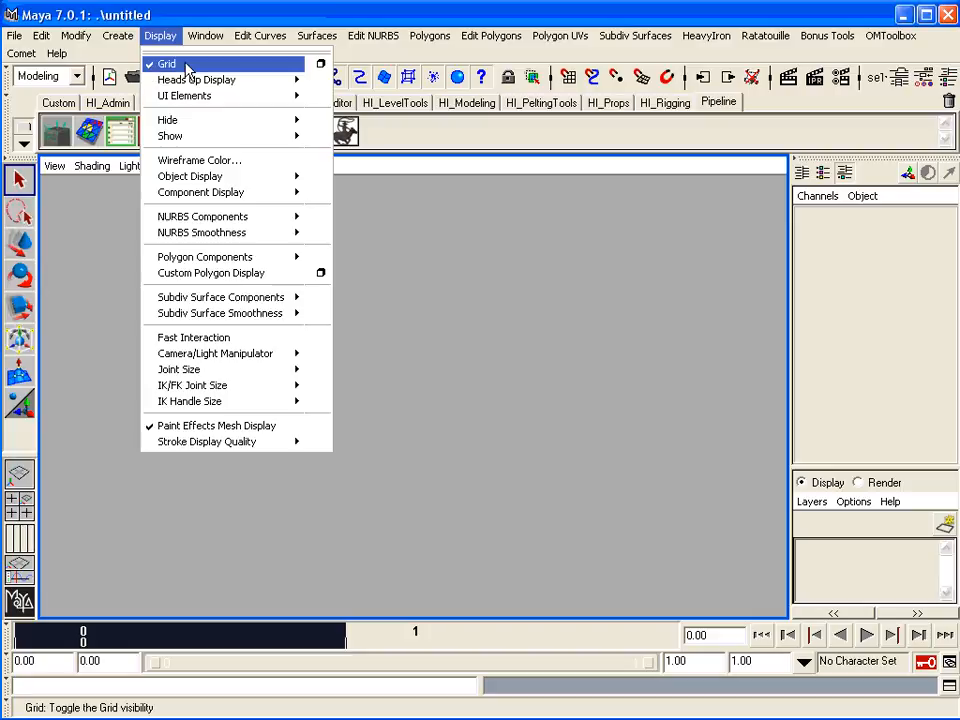
{"action": "left_click", "coordinate": [187, 66]}
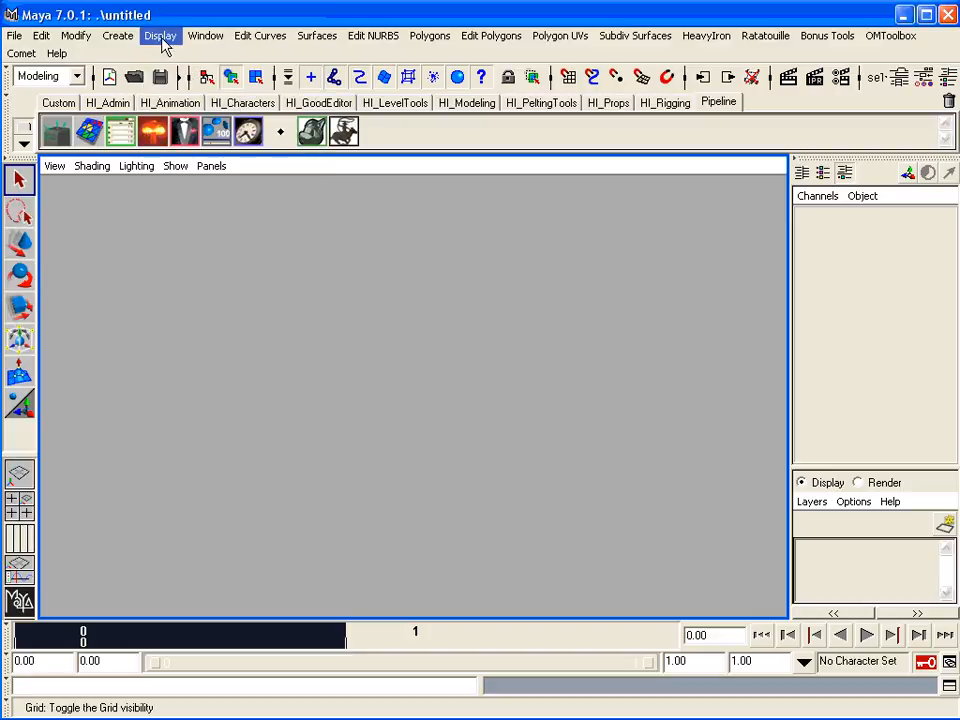
{"action": "left_click", "coordinate": [161, 40]}
{"action": "left_click", "coordinate": [168, 66]}
Set the grid line spacing to every 100 units and apply the grid options
{"action": "left_click", "coordinate": [162, 36]}
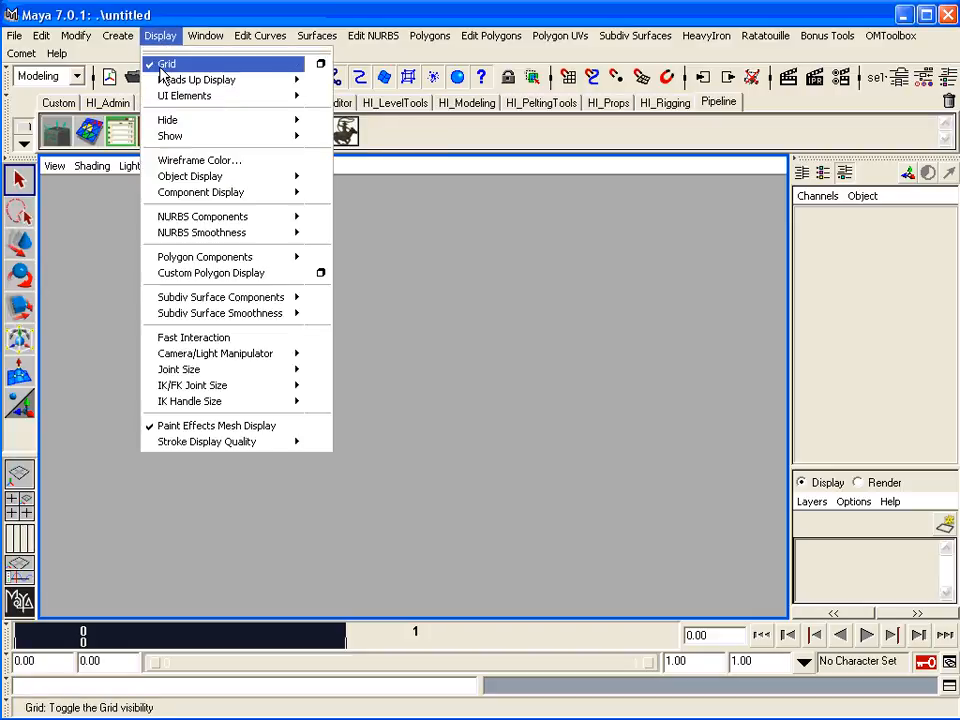
{"action": "left_click", "coordinate": [320, 63]}
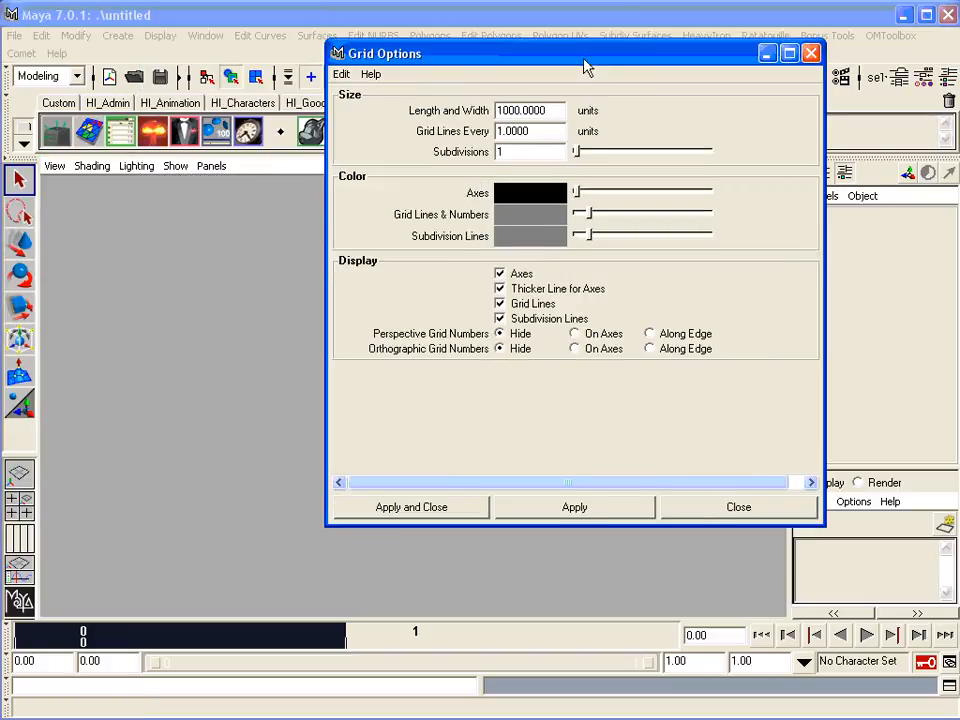
{"action": "left_click_drag", "start_coordinate": [586, 62], "coordinate": [467, 130]}
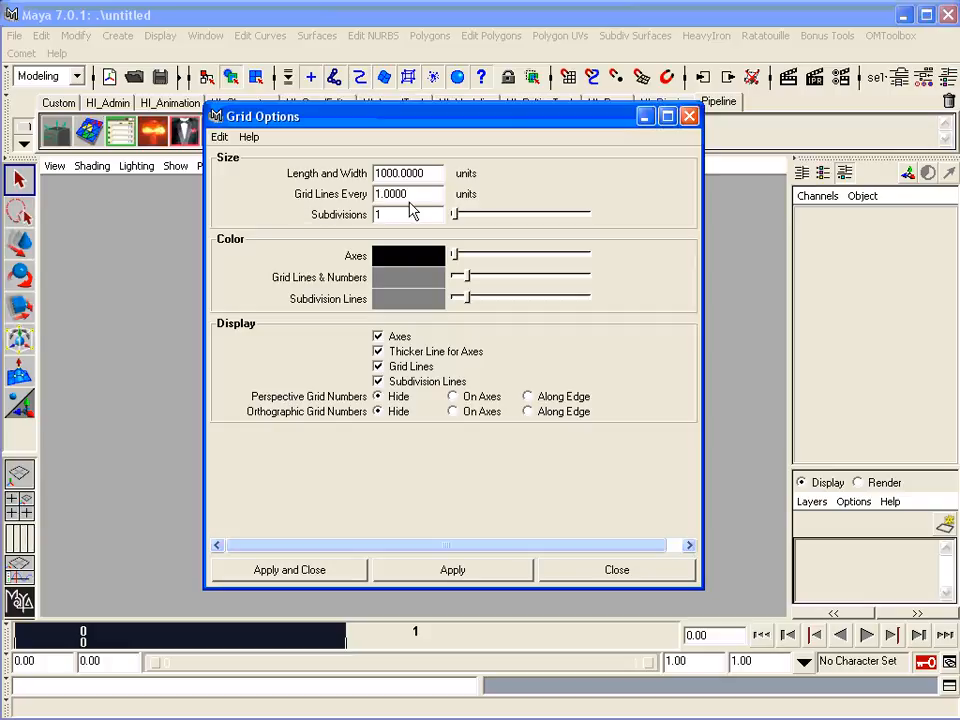
{"action": "left_click", "coordinate": [380, 194]}
{"action": "type", "text": "00"}
{"action": "key", "text": "Return"}
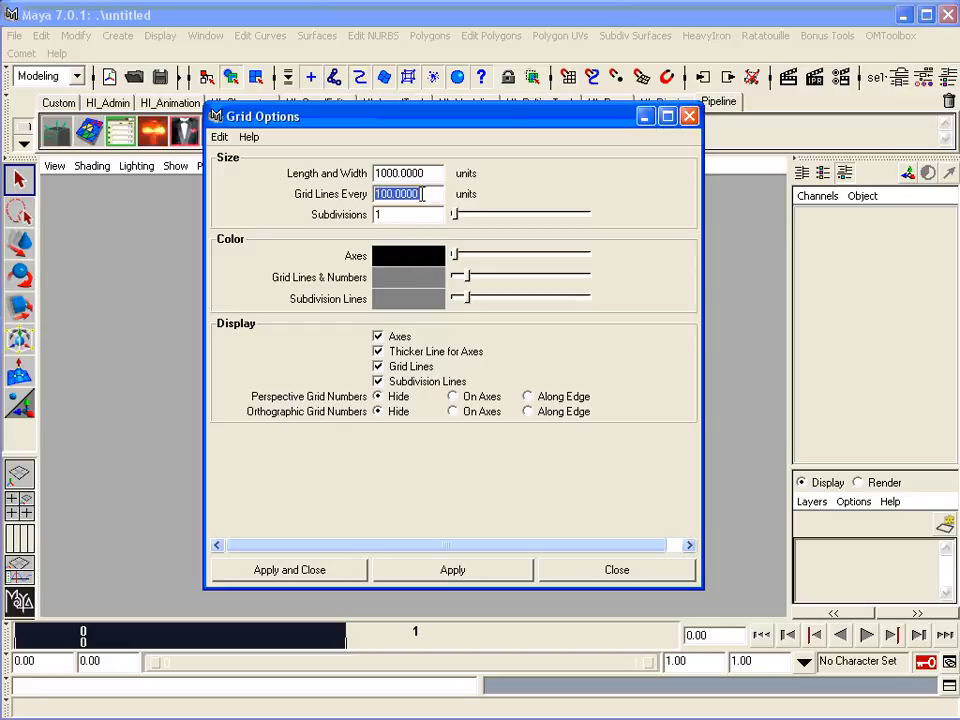
{"action": "left_click_drag", "start_coordinate": [424, 122], "coordinate": [576, 110]}
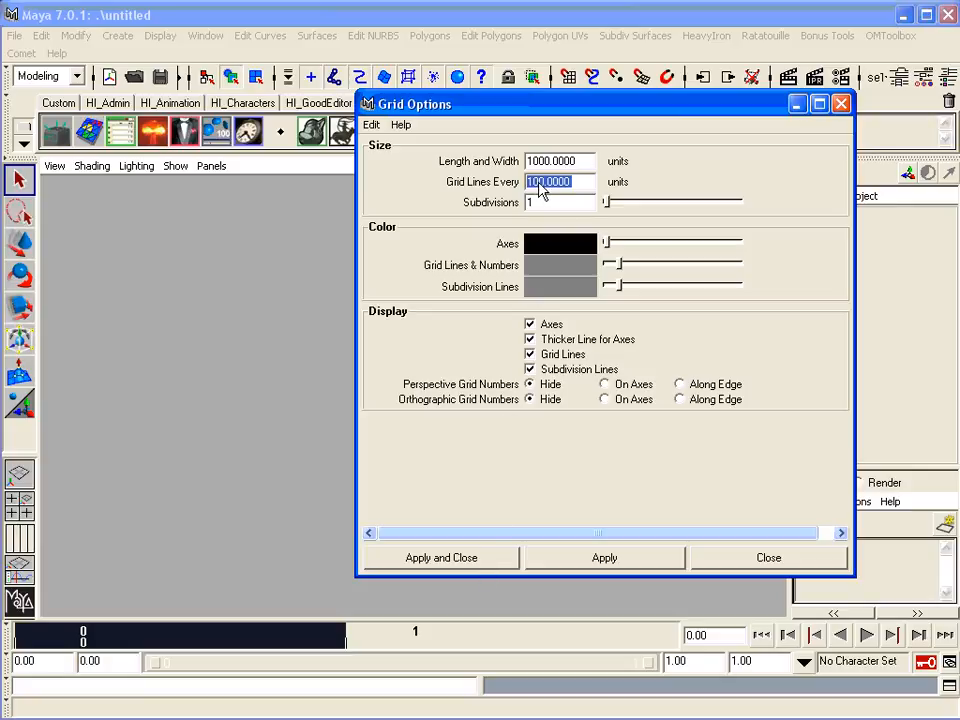
{"action": "left_click", "coordinate": [466, 568]}
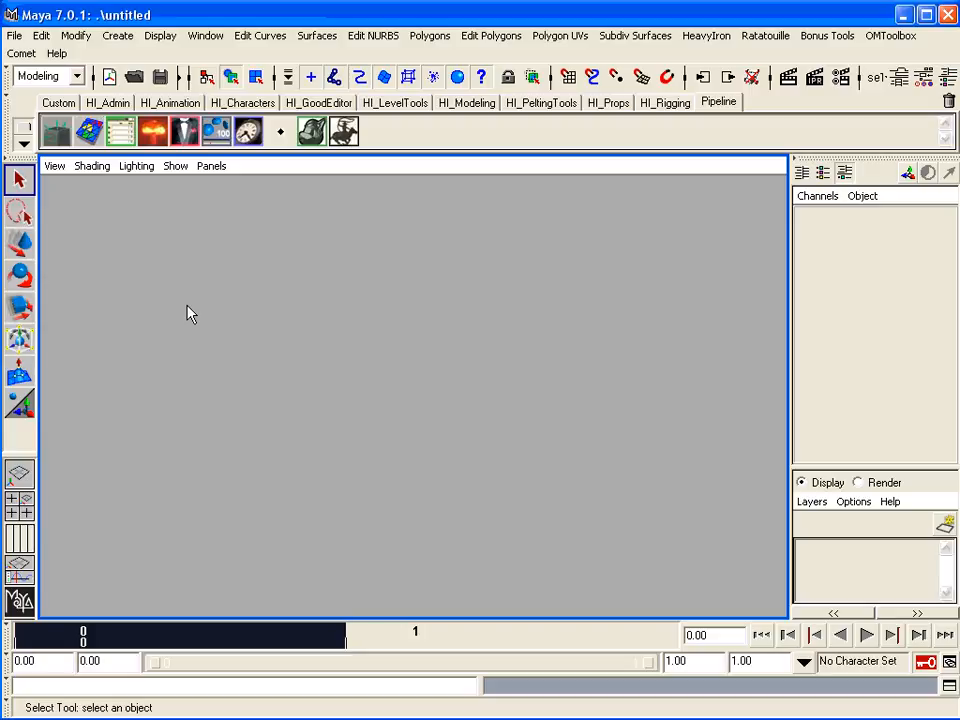
{"action": "key", "text": "g"}
{"action": "key", "text": "g"}
{"action": "left_click", "coordinate": [55, 167]}
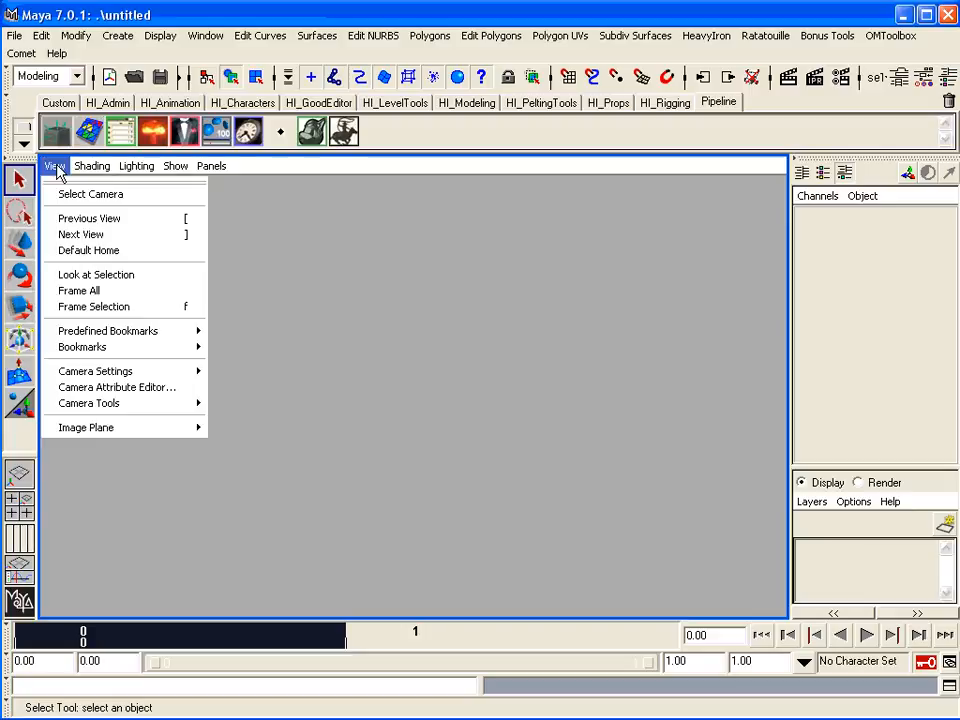
{"action": "left_click", "coordinate": [216, 231]}
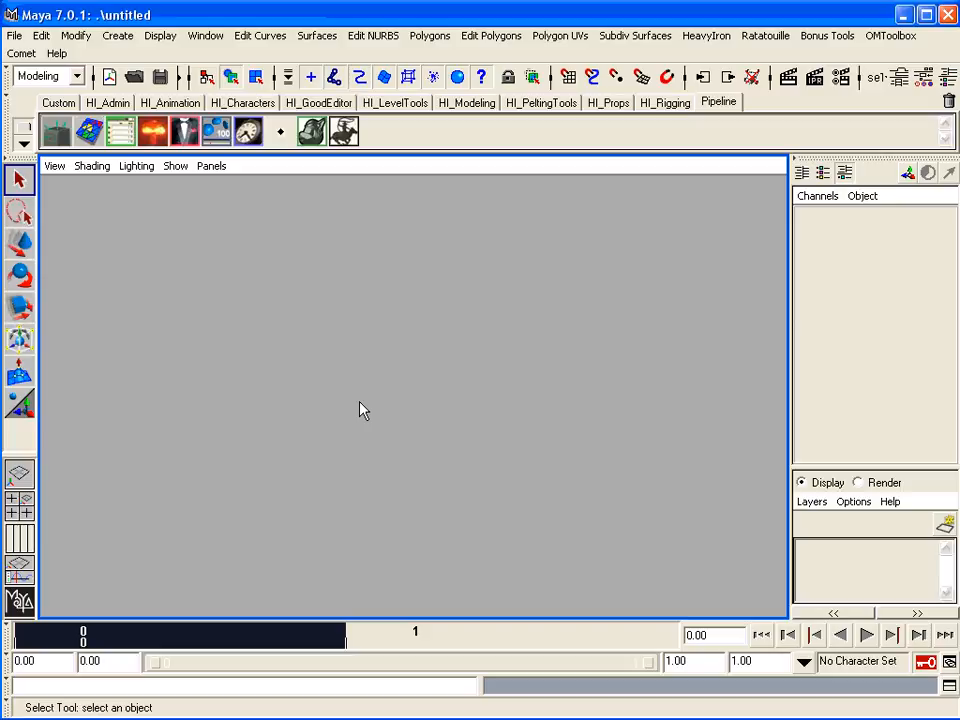
Select the perspective view's camera and open its attributes for editing
{"action": "left_click", "coordinate": [55, 168]}
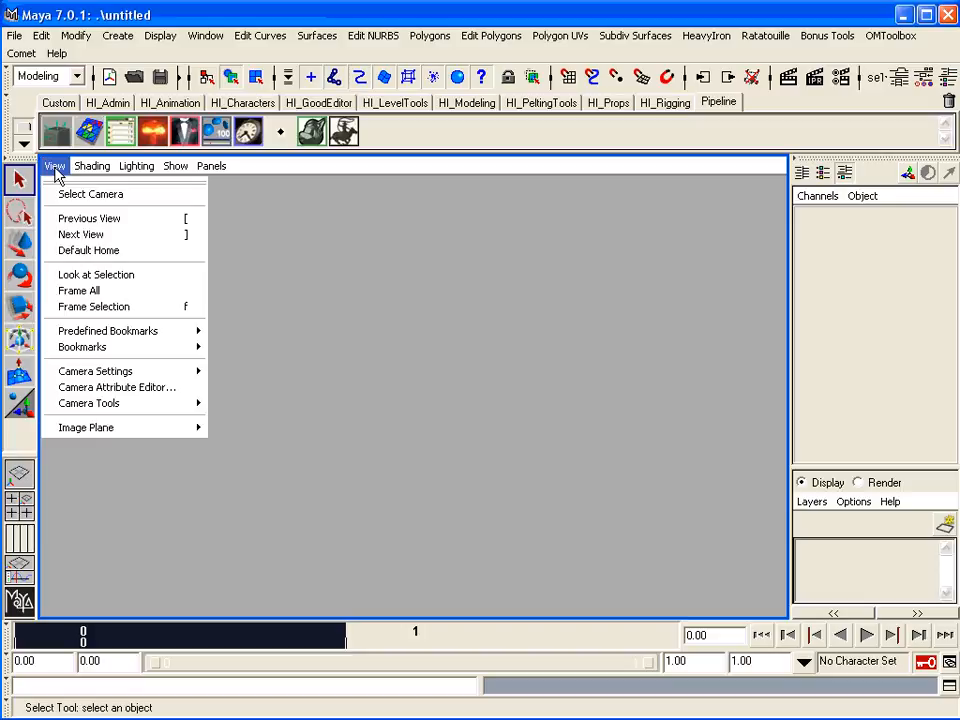
{"action": "left_click", "coordinate": [150, 195]}
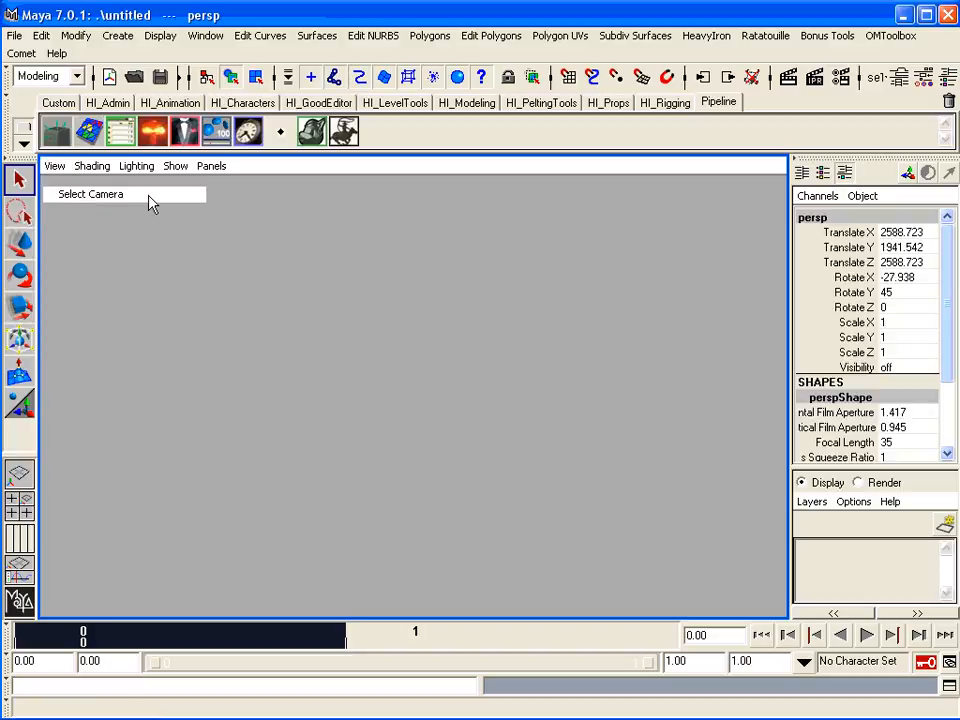
{"action": "left_click", "coordinate": [57, 168]}
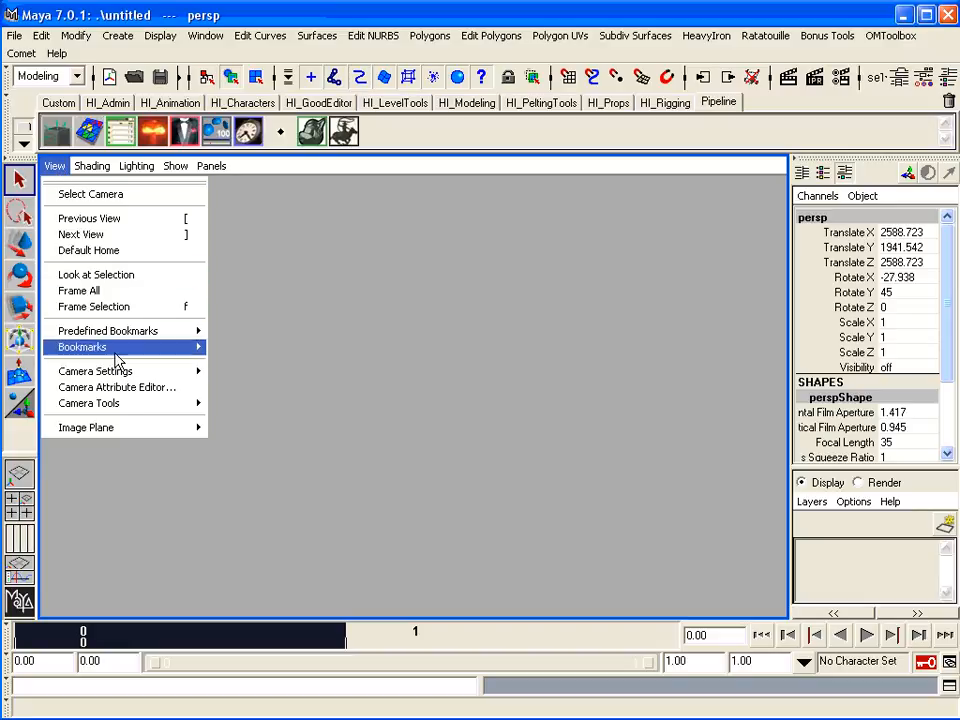
{"action": "left_click", "coordinate": [172, 393]}
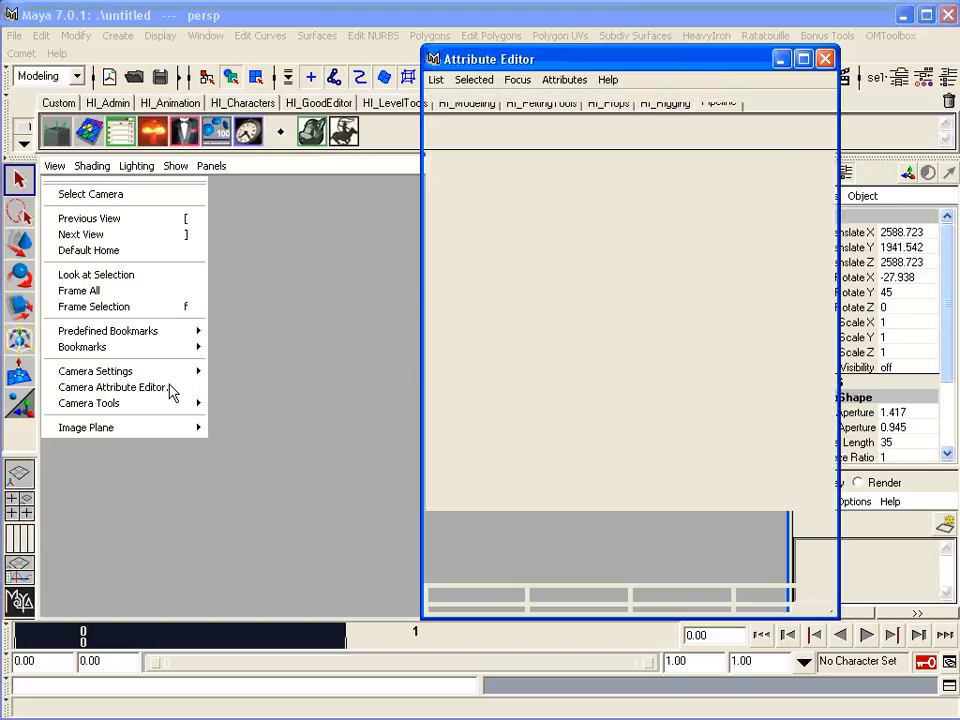
{"action": "left_click_drag", "start_coordinate": [668, 62], "coordinate": [362, 72]}
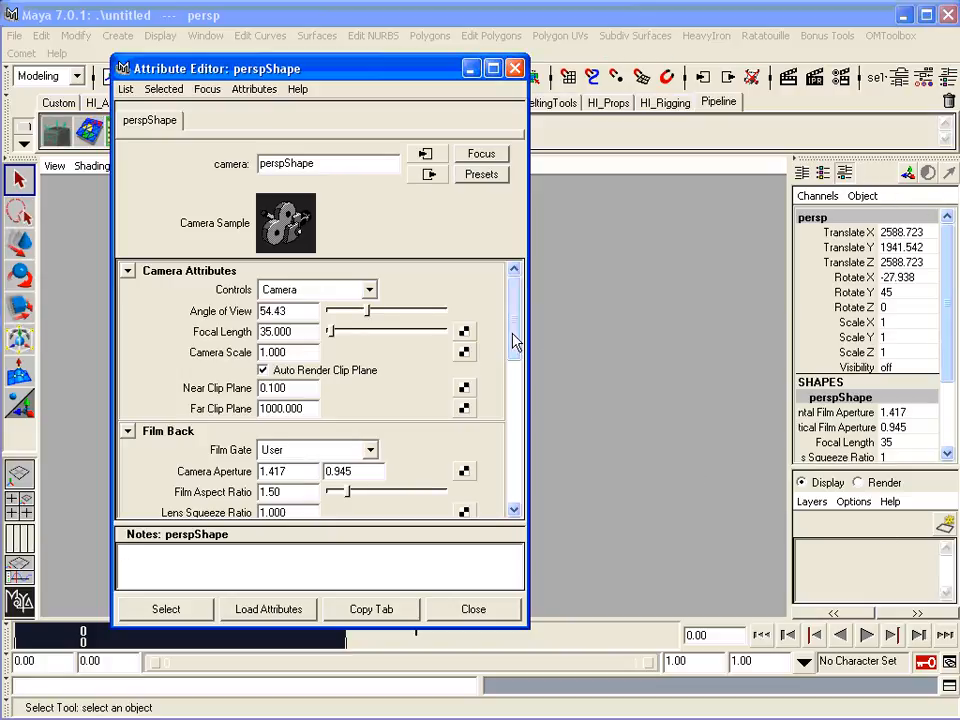
Set the perspective camera's near clip plane to 1 and its far clip plane to 1000000
{"action": "left_click_drag", "start_coordinate": [516, 341], "coordinate": [514, 369]}
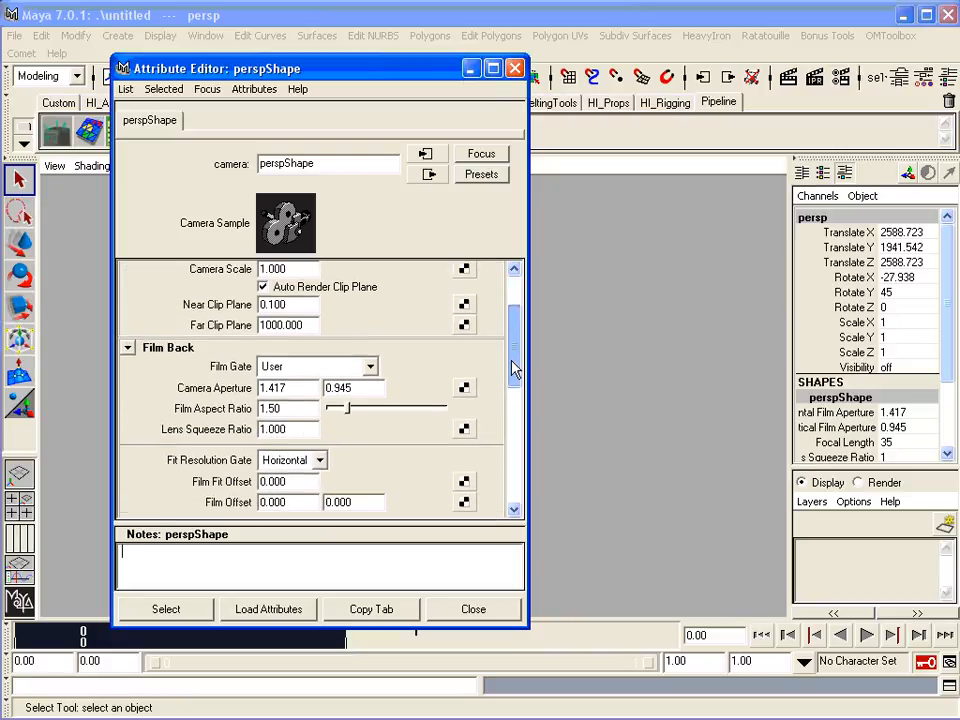
{"action": "double_click", "coordinate": [280, 311]}
{"action": "type", "text": "1"}
{"action": "key", "text": "Return"}
{"action": "left_click", "coordinate": [285, 325]}
{"action": "type", "text": "000"}
{"action": "key", "text": "Return"}
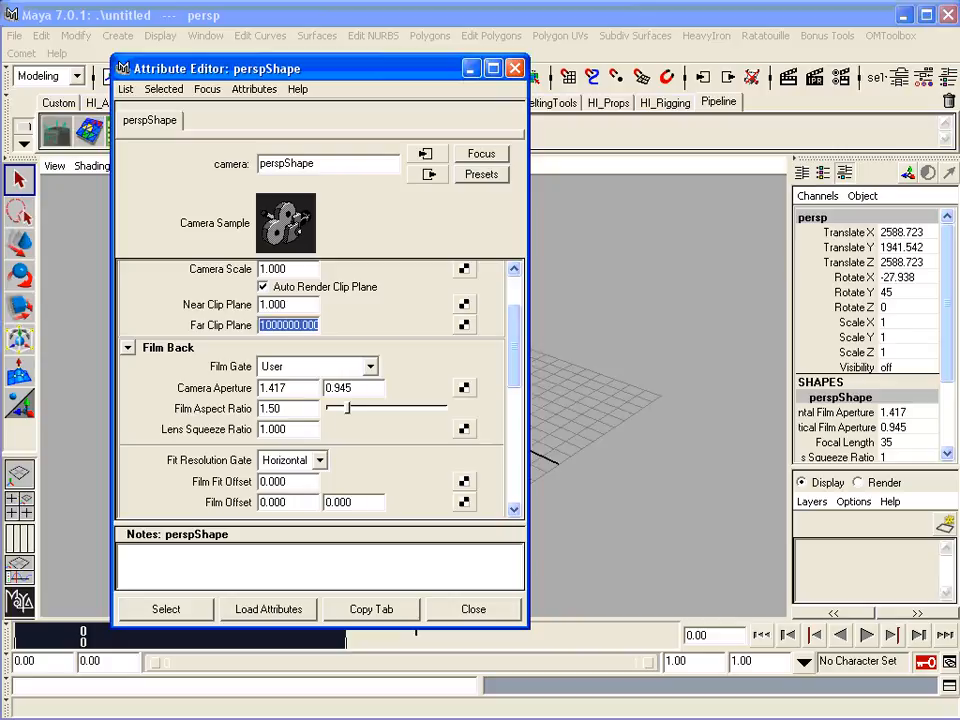
Check the grid's clipping from far away in the perspective view, then frame the whole grid
{"action": "left_click_drag", "start_coordinate": [439, 86], "coordinate": [197, 83]}
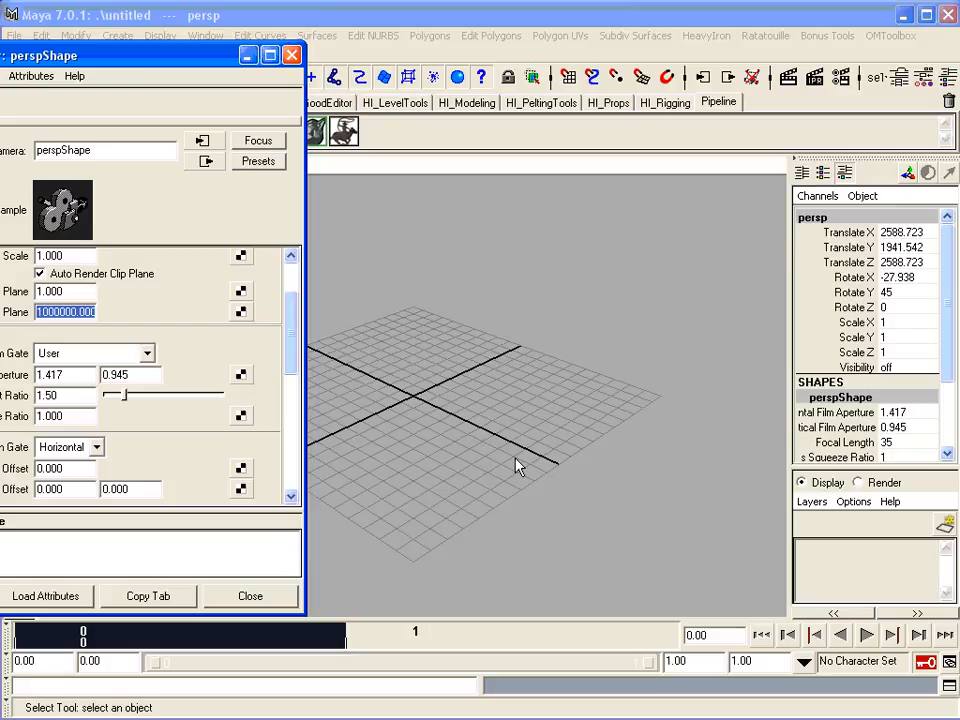
{"action": "left_click_drag", "start_coordinate": [514, 461], "coordinate": [560, 423], "text": "alt"}
{"action": "right_click_drag", "start_coordinate": [560, 423], "coordinate": [424, 521], "text": "alt"}
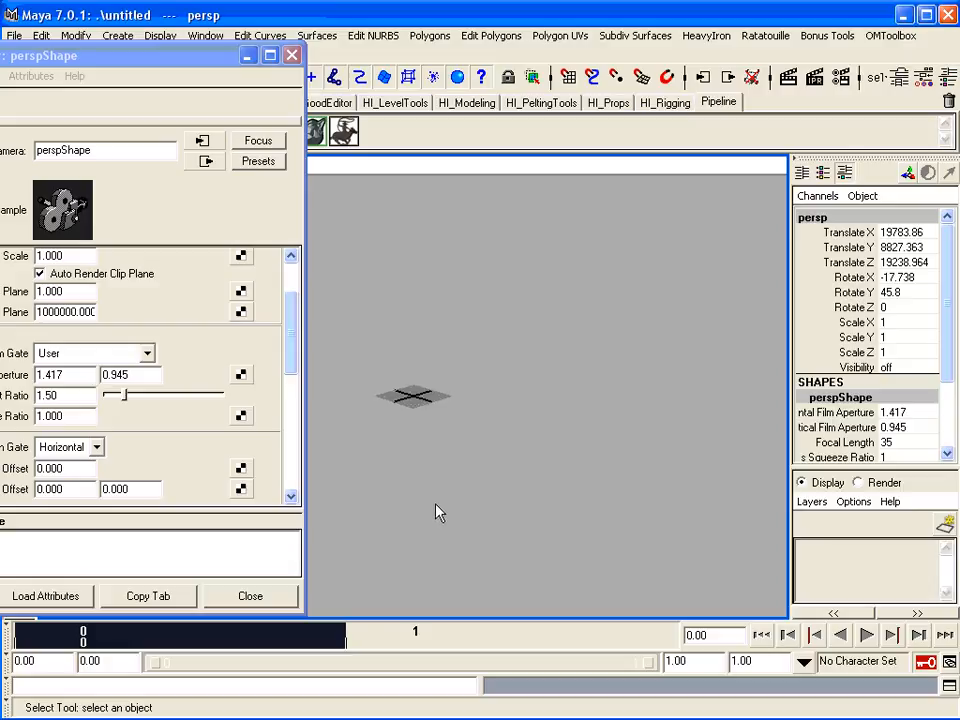
{"action": "key", "text": "a"}
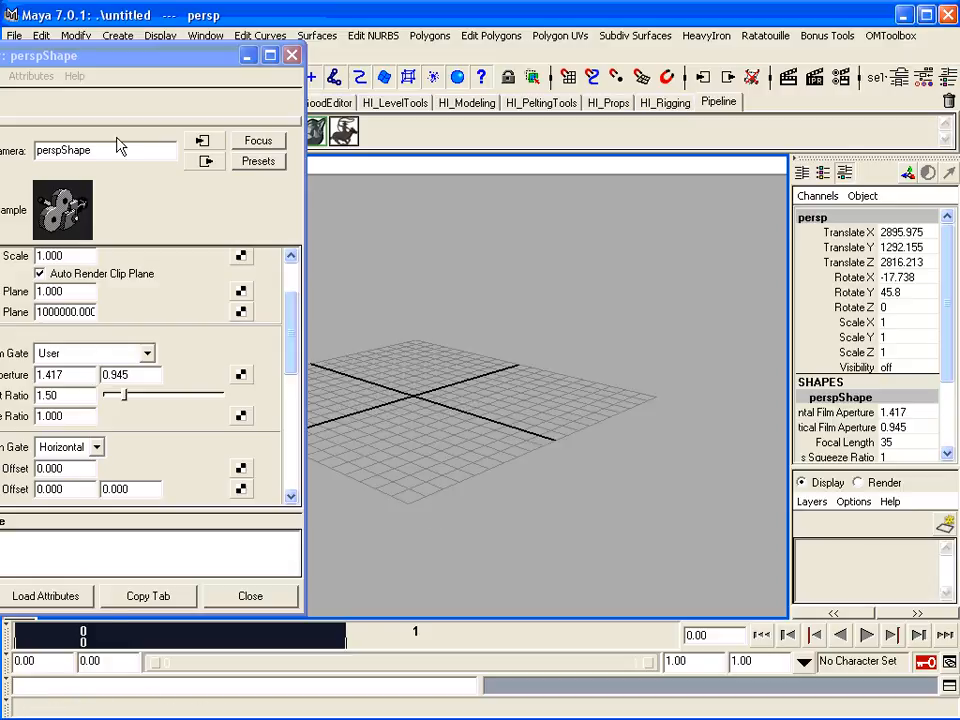
Close the camera's attribute window and deselect the camera
{"action": "left_click_drag", "start_coordinate": [133, 58], "coordinate": [375, 65]}
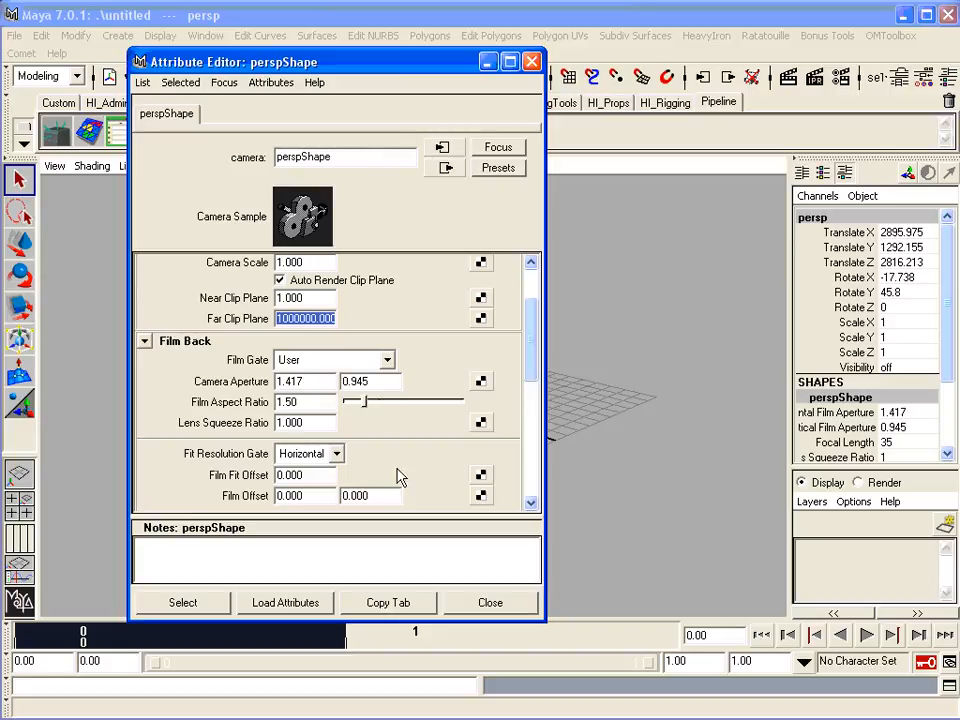
{"action": "left_click", "coordinate": [480, 606]}
{"action": "left_click", "coordinate": [492, 485]}
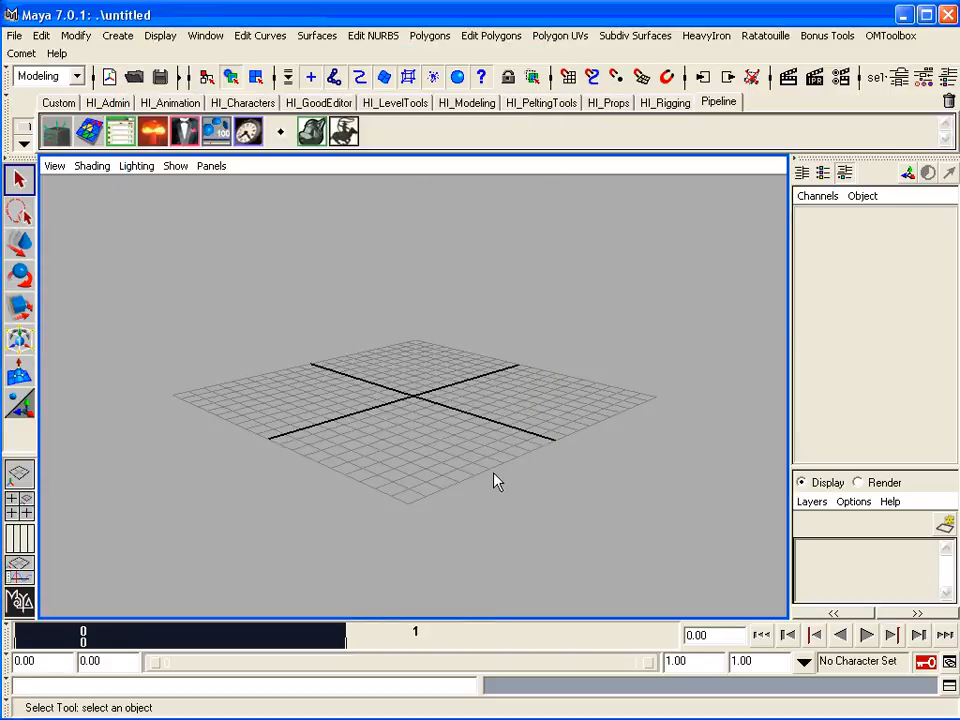
Set the grid lines to every 1 unit in the grid options and apply the change to the perspective view
{"action": "left_click_drag", "start_coordinate": [501, 452], "coordinate": [463, 469], "text": "alt"}
{"action": "right_click_drag", "start_coordinate": [463, 469], "coordinate": [827, 452], "text": "alt"}
{"action": "left_click_drag", "start_coordinate": [480, 468], "coordinate": [456, 461], "text": "alt"}
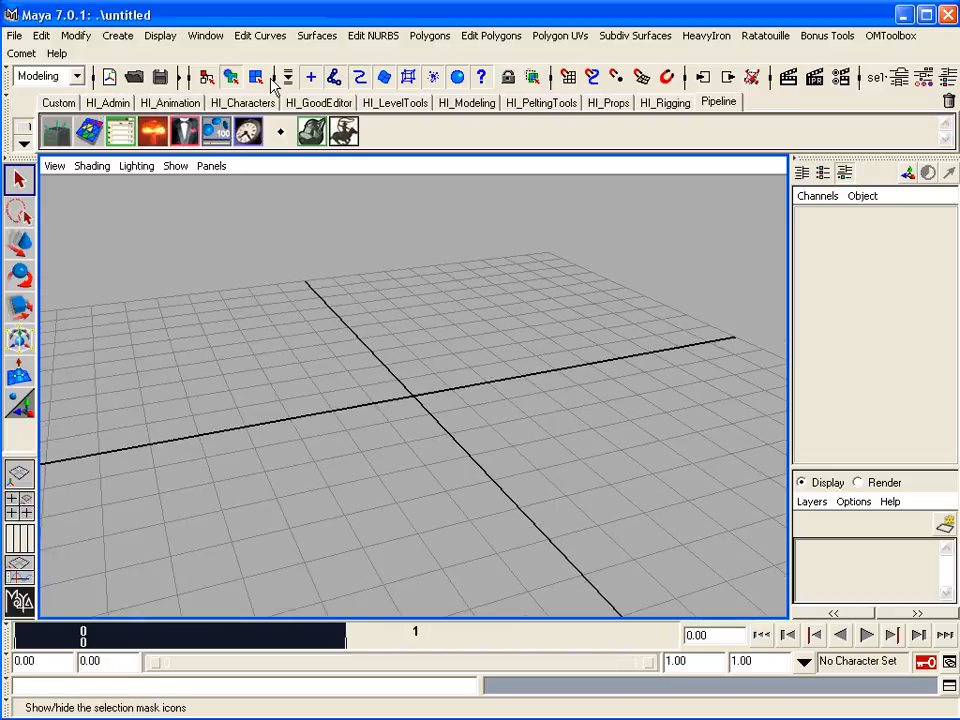
{"action": "left_click", "coordinate": [166, 38]}
{"action": "left_click", "coordinate": [321, 63]}
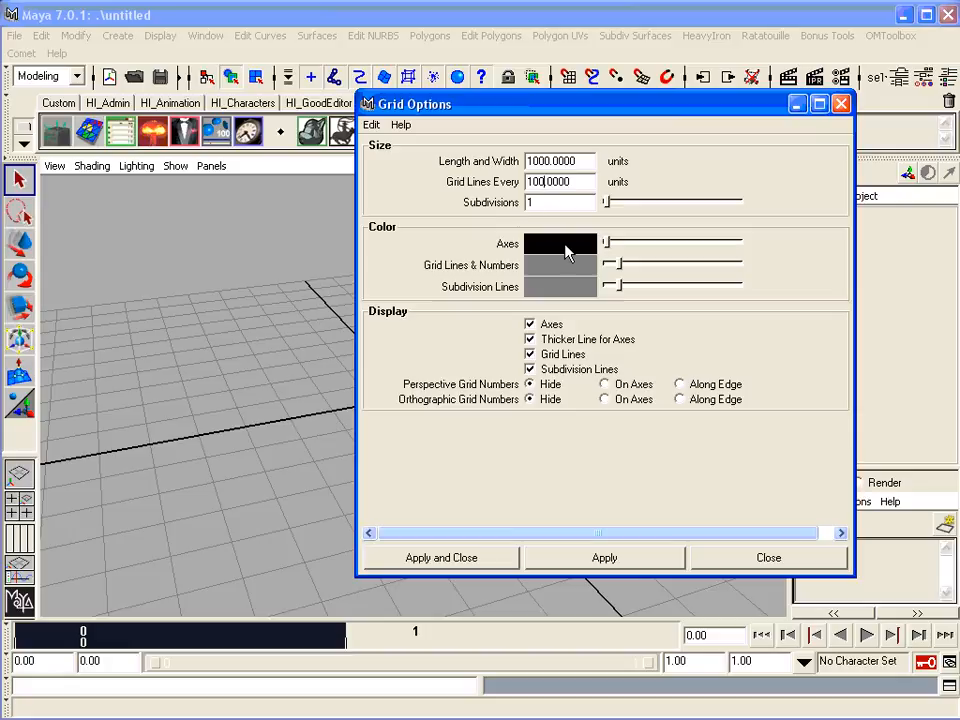
{"action": "key", "text": "BackSpace"}
{"action": "key", "text": "BackSpace"}
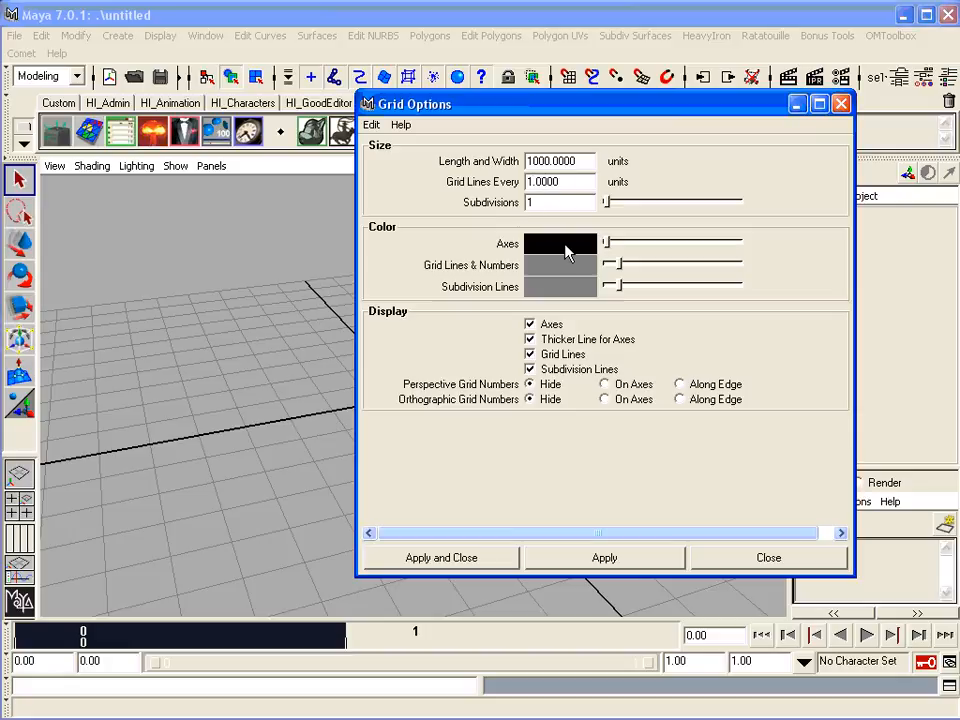
{"action": "key", "text": "Return"}
{"action": "left_click", "coordinate": [608, 560]}
{"action": "left_click_drag", "start_coordinate": [598, 116], "coordinate": [768, 49]}
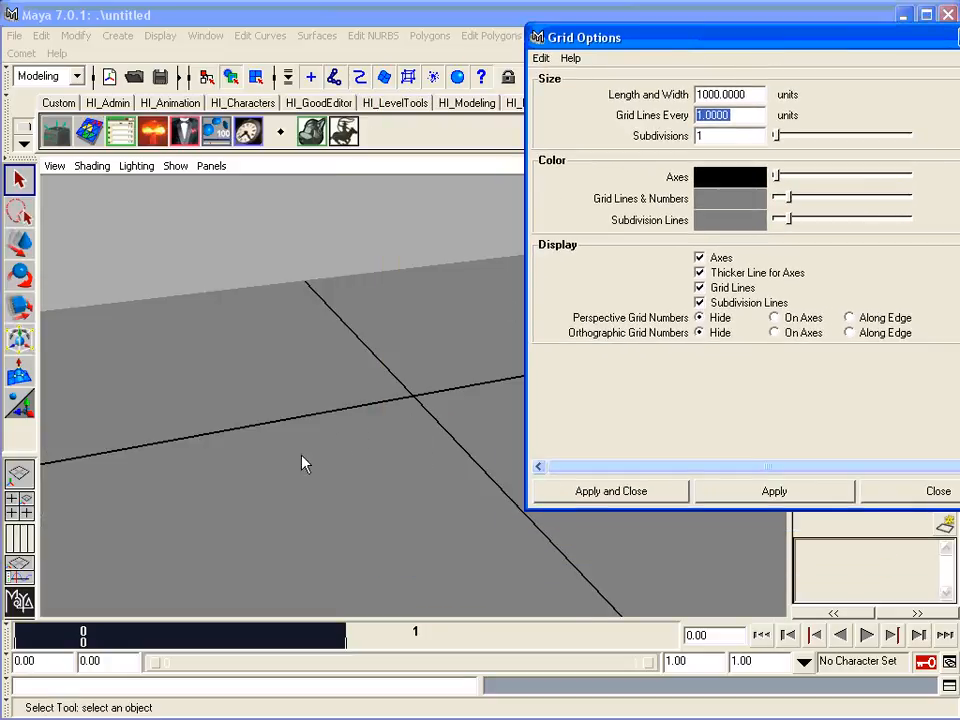
Reduce the grid's length and width to 10 units and apply the change to the perspective view
{"action": "right_click_drag", "start_coordinate": [302, 461], "coordinate": [306, 521], "text": "alt"}
{"action": "left_click_drag", "start_coordinate": [306, 495], "coordinate": [297, 243], "text": "alt"}
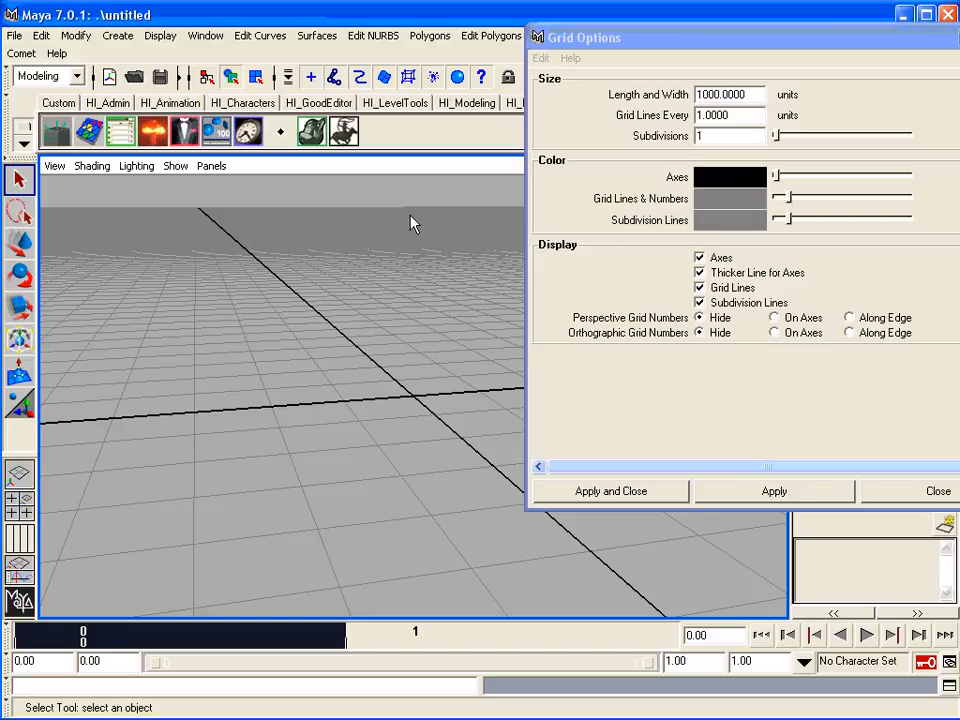
{"action": "left_click", "coordinate": [713, 94]}
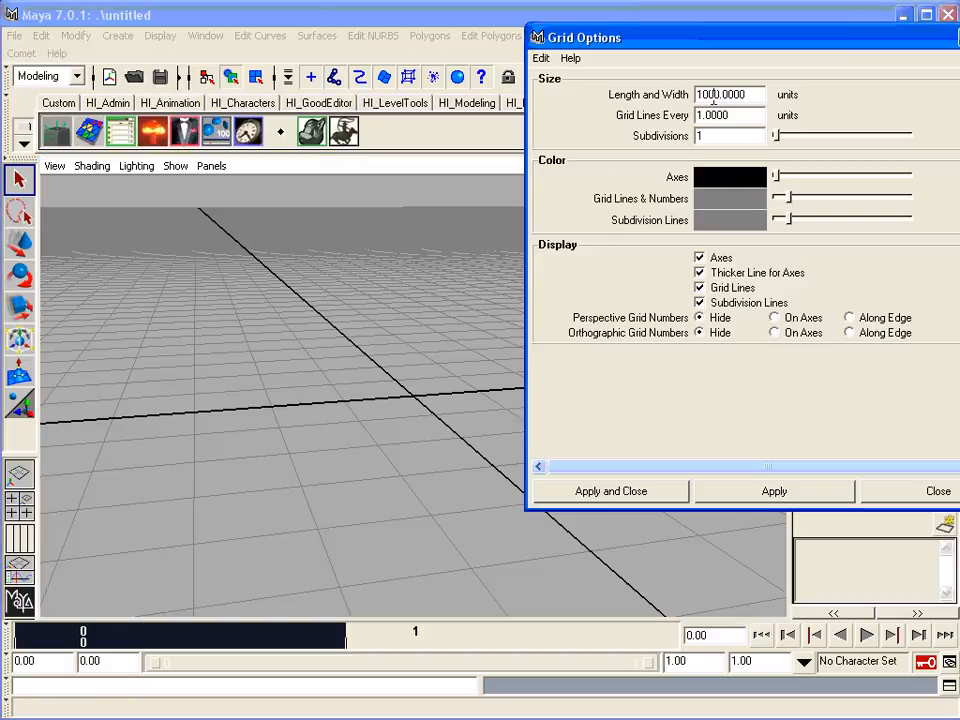
{"action": "key", "text": "BackSpace"}
{"action": "key", "text": "Return"}
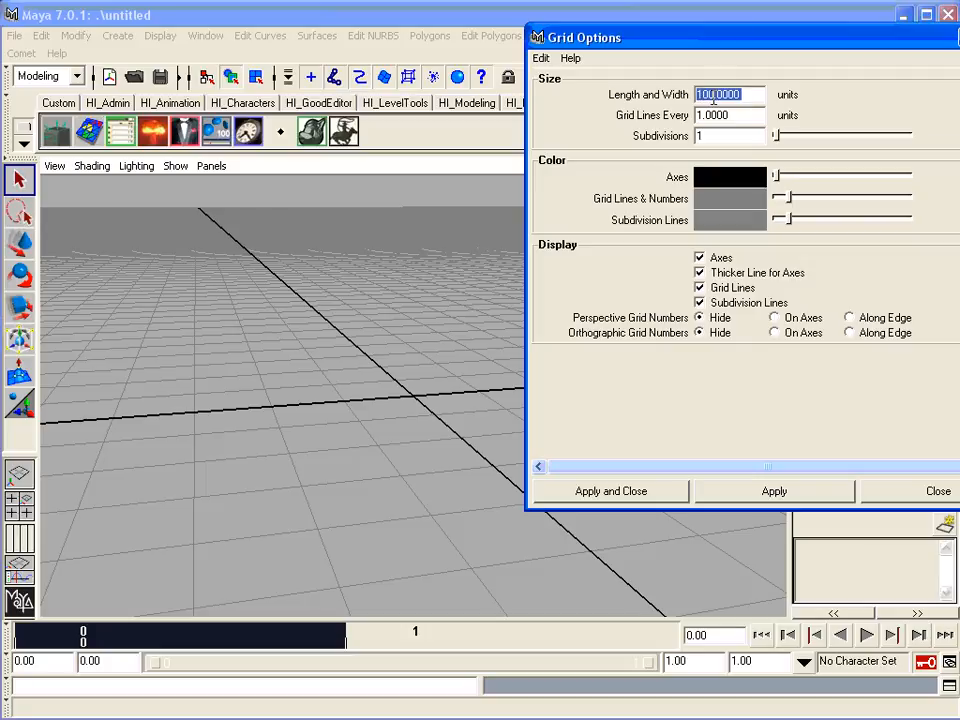
{"action": "left_click", "coordinate": [713, 94]}
{"action": "key", "text": "BackSpace"}
{"action": "key", "text": "Return"}
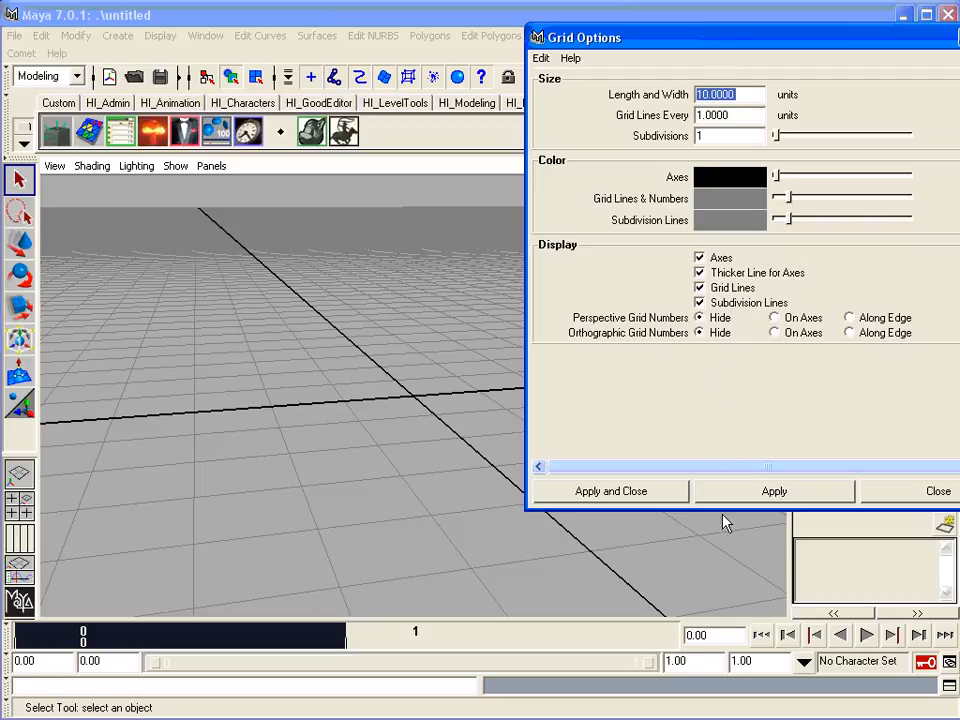
{"action": "left_click", "coordinate": [739, 494]}
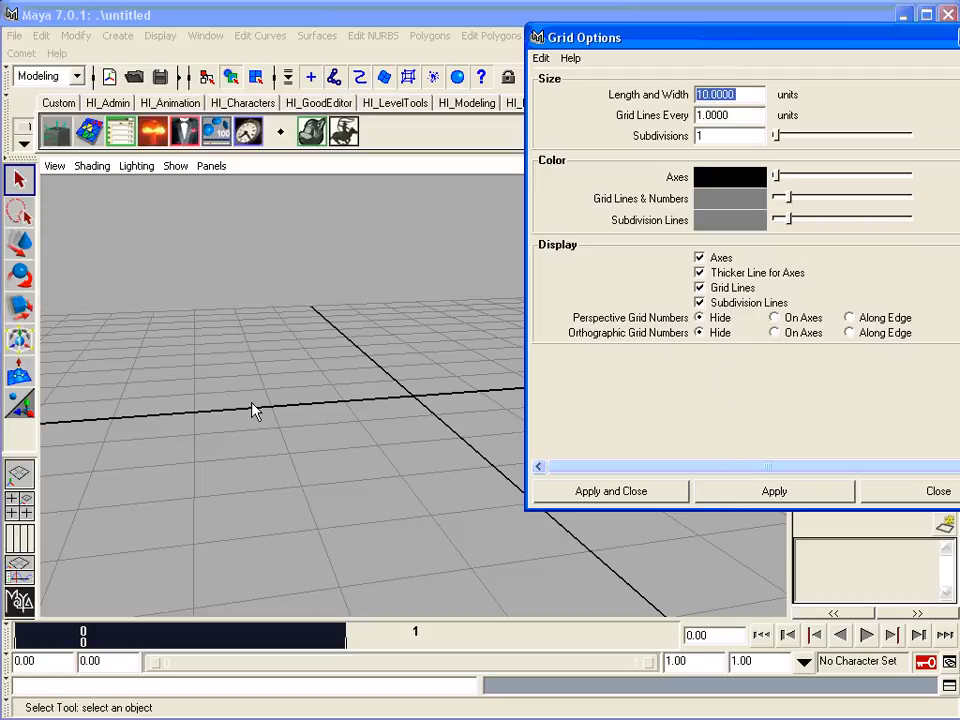
{"action": "left_click_drag", "start_coordinate": [253, 409], "coordinate": [302, 405], "text": "alt"}
{"action": "right_click_drag", "start_coordinate": [302, 405], "coordinate": [444, 450], "text": "alt"}
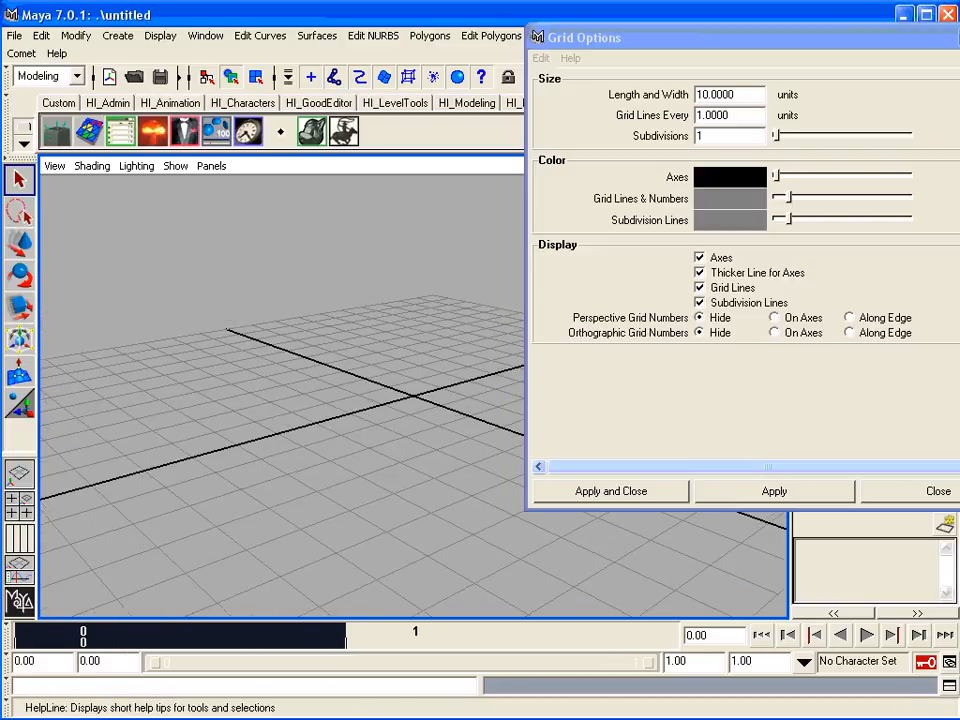
Open the grid line spacing value for editing in the grid options
{"action": "left_click_drag", "start_coordinate": [570, 40], "coordinate": [361, 53]}
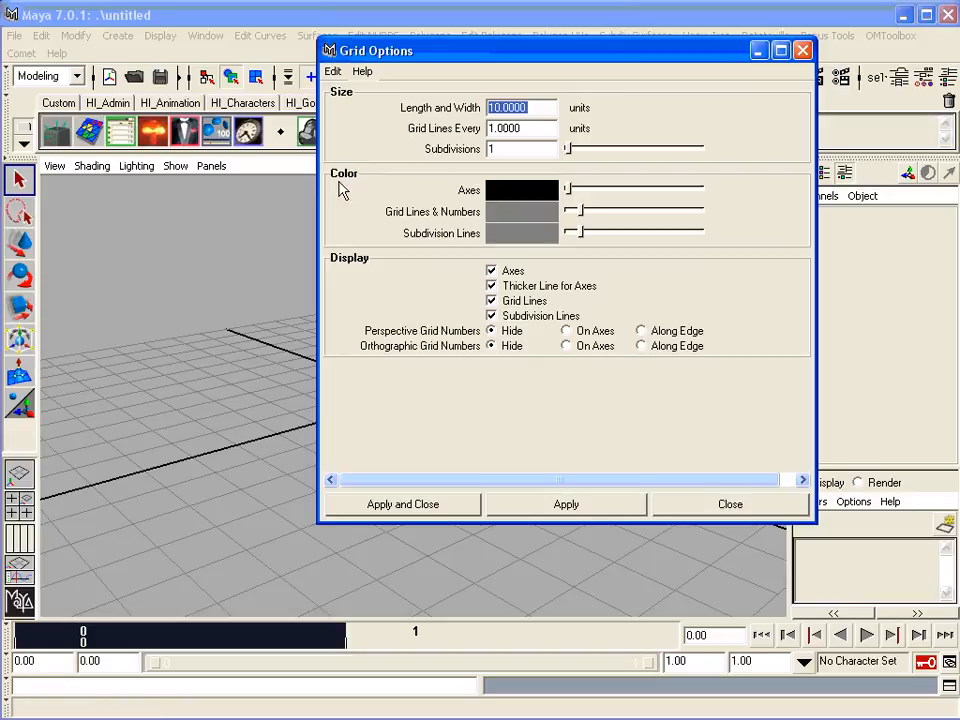
{"action": "left_click", "coordinate": [493, 129]}
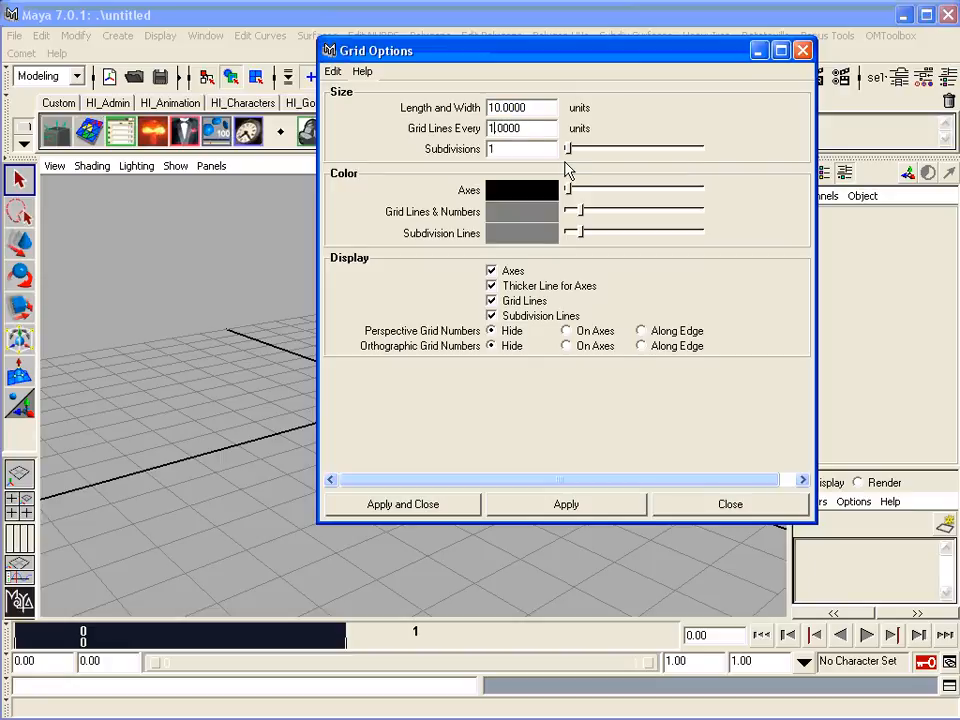